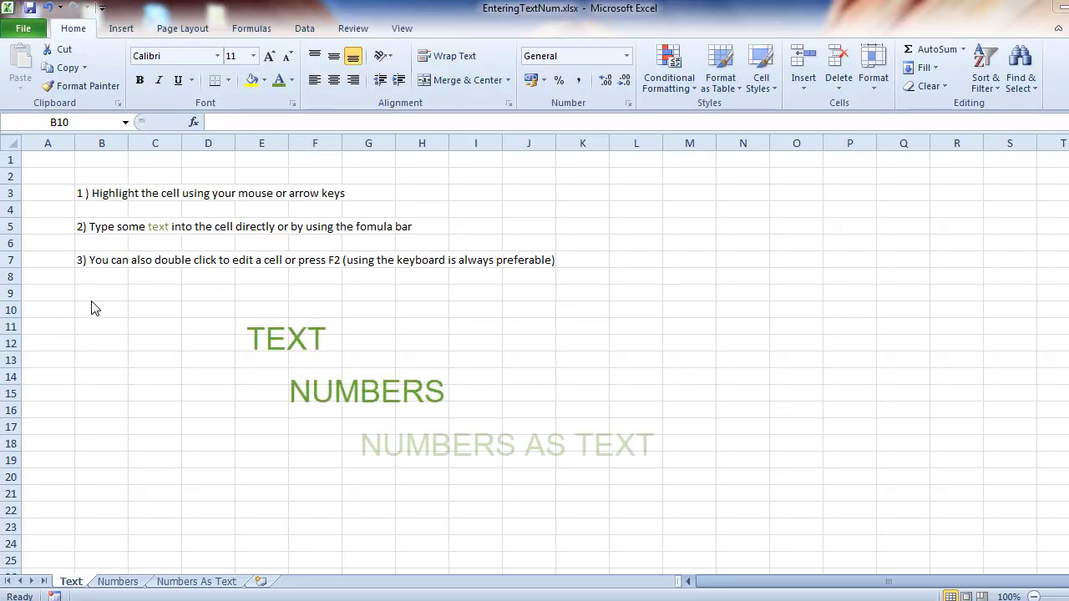
# On the Text sheet, select B10 and enter the text 'Enter in text'.
pyautogui.click(93, 309)
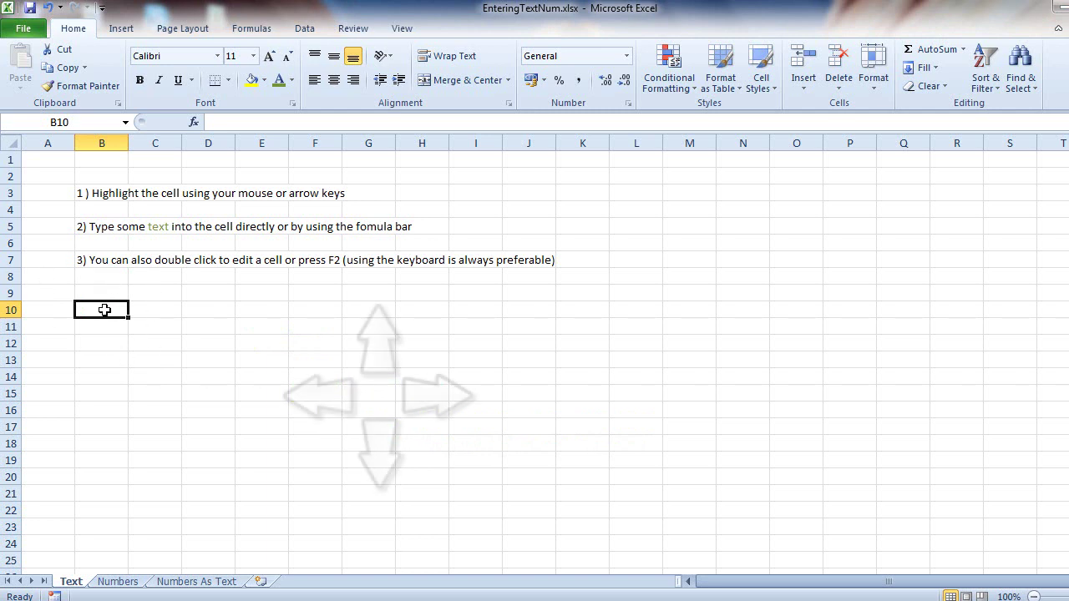
pyautogui.press('Right')
pyautogui.press('Left')
pyautogui.press('Left')
pyautogui.press('Up')
pyautogui.press('Right')
pyautogui.press('Down')
pyautogui.press('Down')
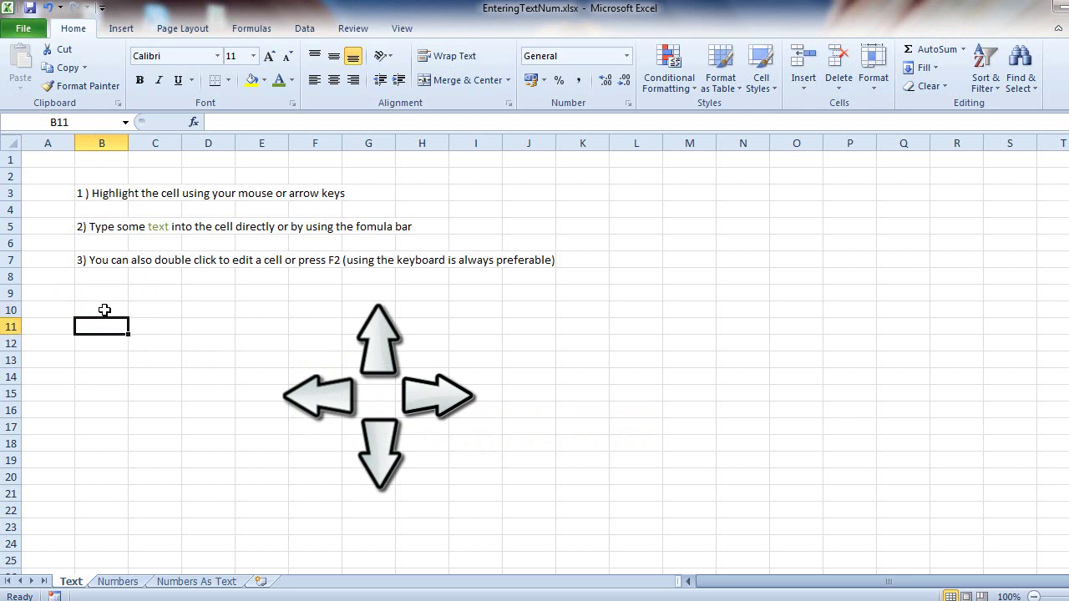
pyautogui.press('Up')
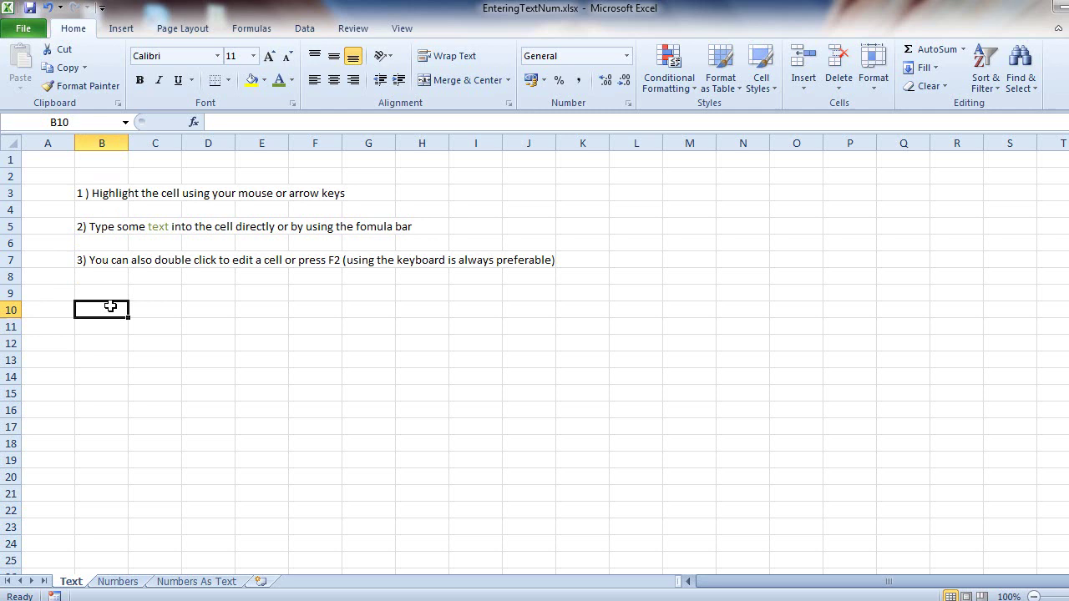
pyautogui.write('E')
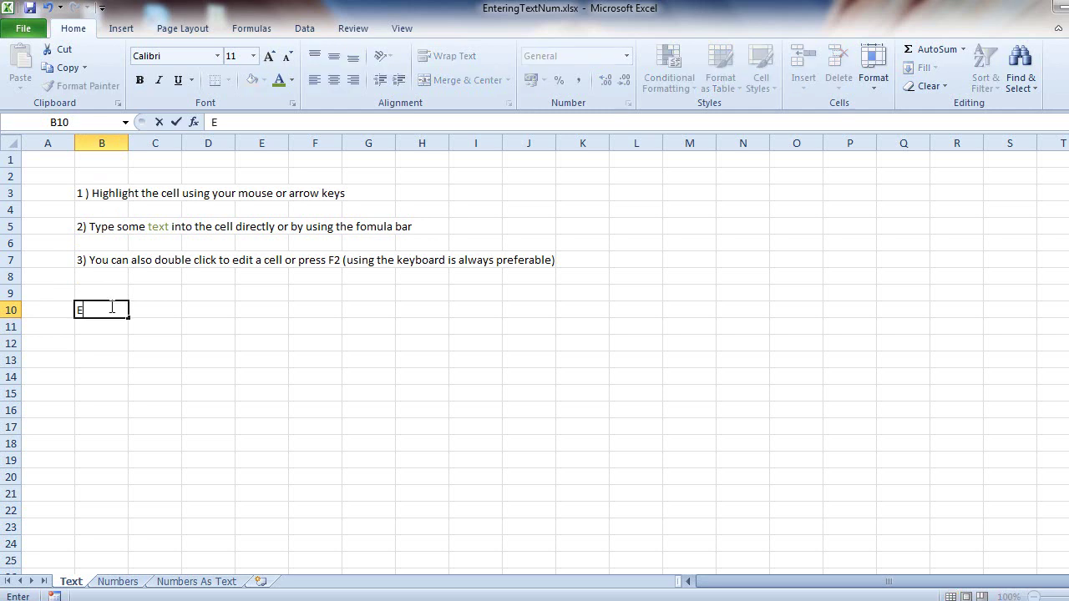
pyautogui.write('nter in text')
pyautogui.press('Return')
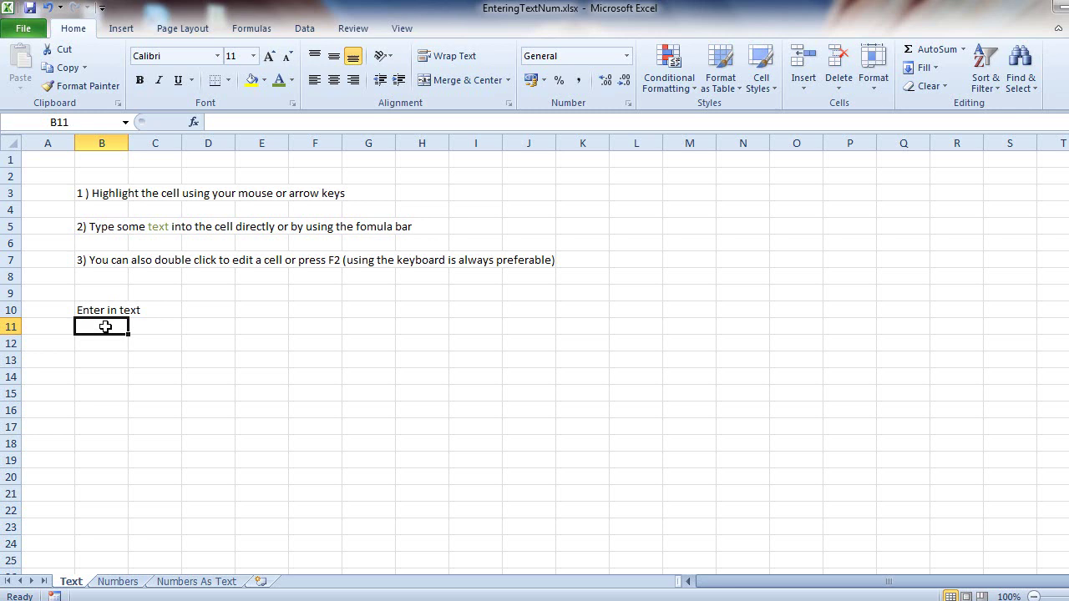
# Enter 'some text' into cell D10, correcting a typo.
pyautogui.press('Up')
pyautogui.press('Right')
pyautogui.press('Down')
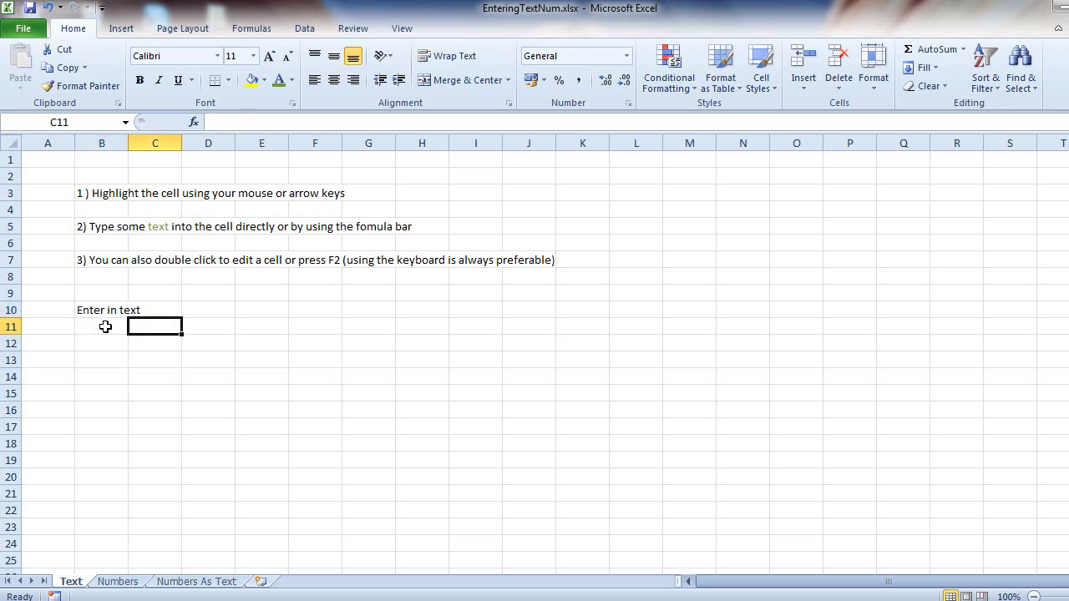
pyautogui.press('Up')
pyautogui.press('Right')
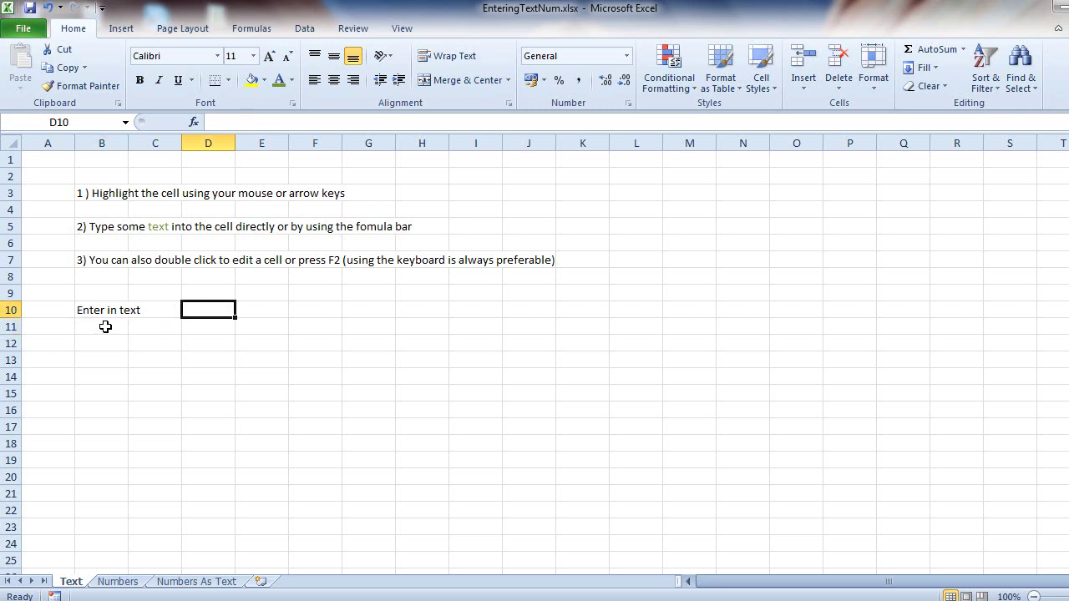
pyautogui.doubleClick(213, 312)
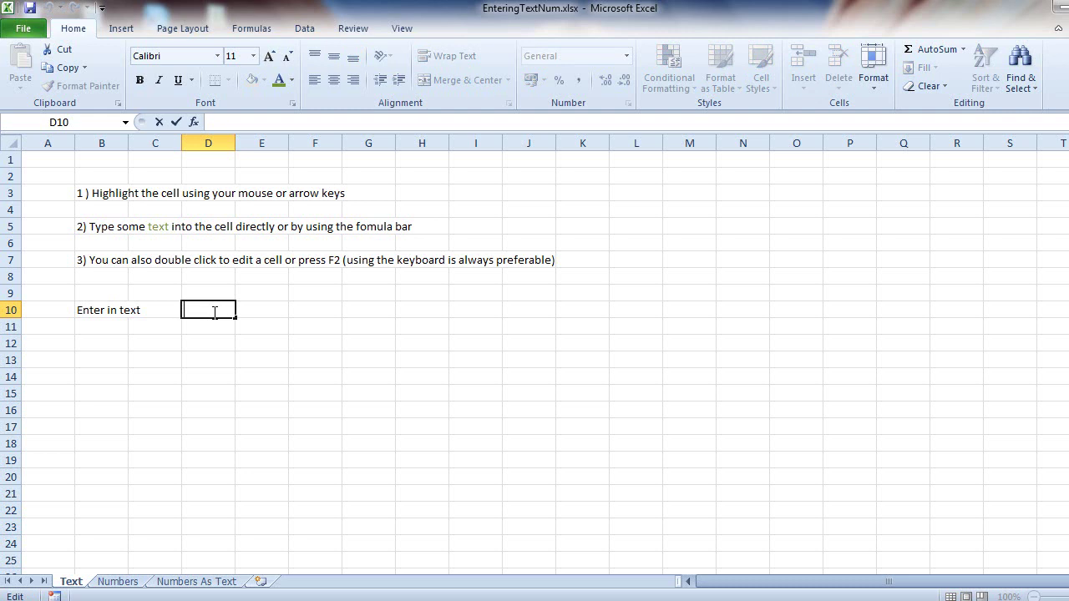
pyautogui.write('some text')
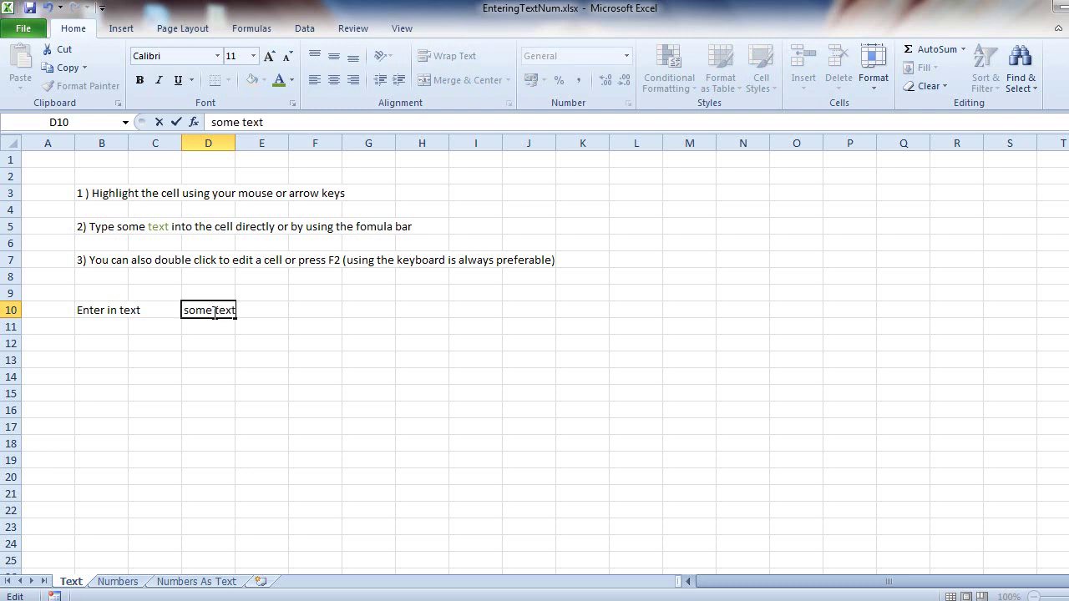
pyautogui.press('Return')
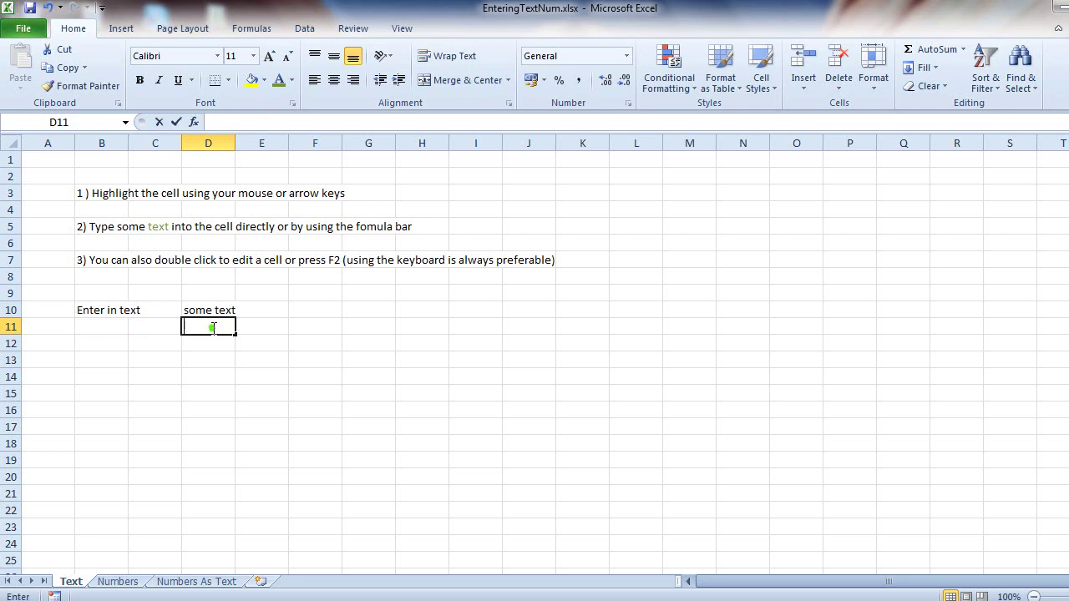
# Enter 'enter more text' in D11 and 'Type in the text' in D12.
pyautogui.write('enter')
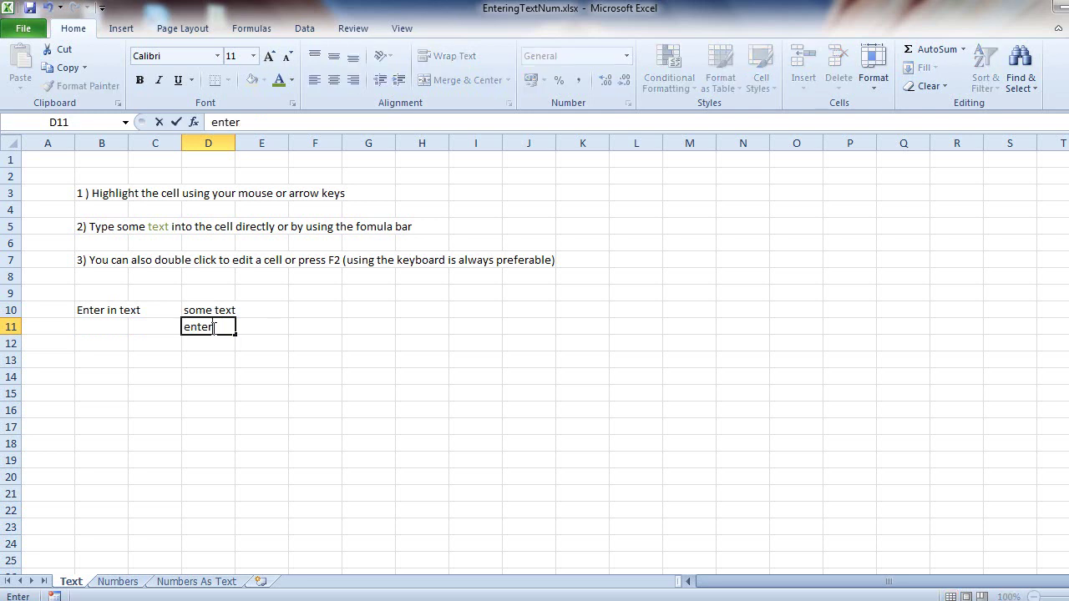
pyautogui.write(' more text')
pyautogui.press('Return')
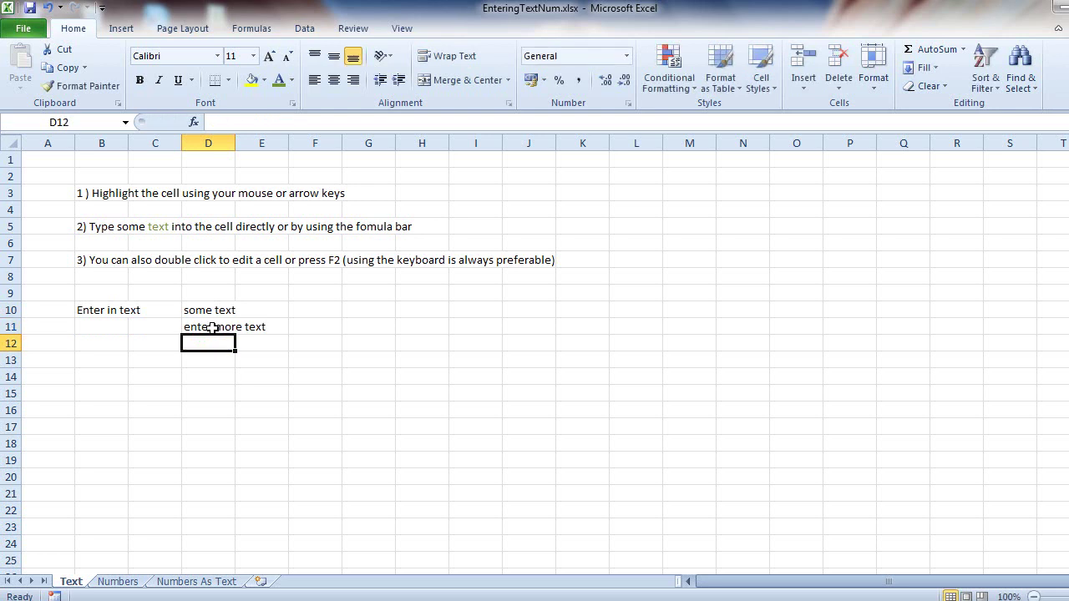
pyautogui.write('T')
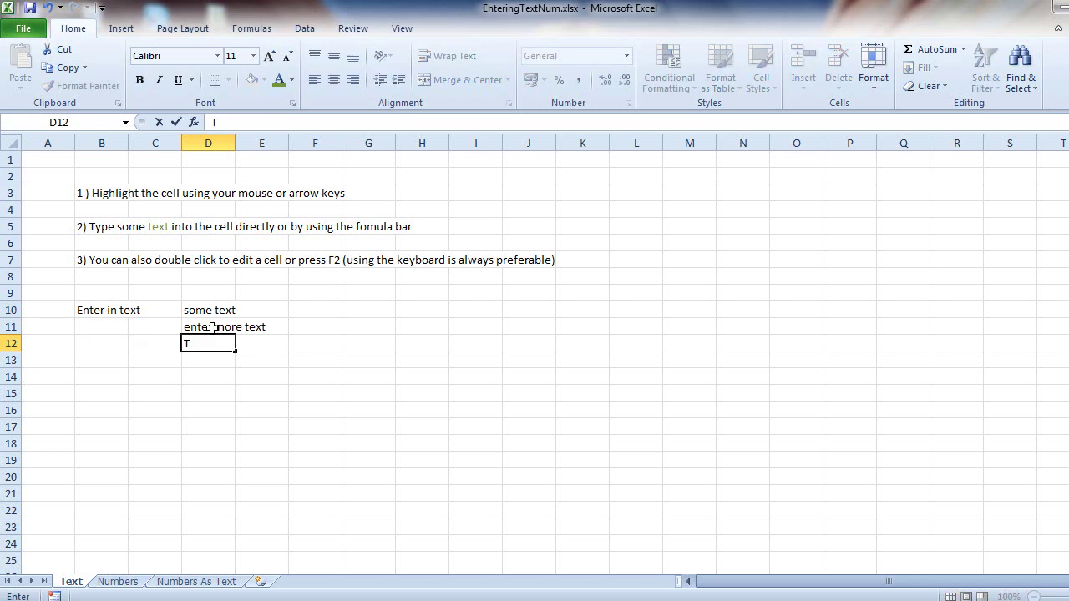
pyautogui.write('ype in the text')
pyautogui.press('Return')
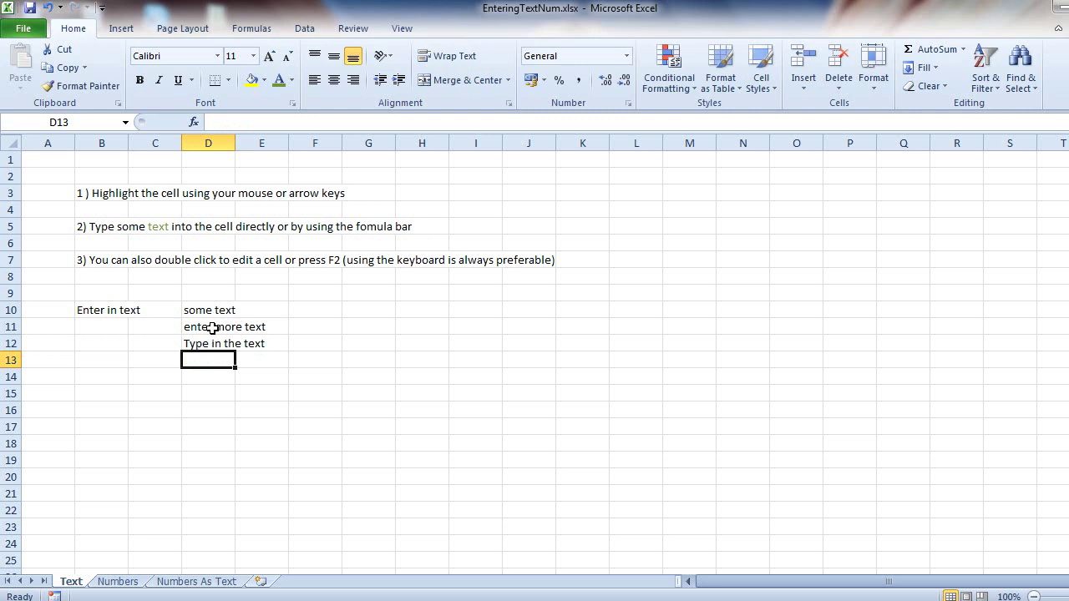
# Switch to the Numbers sheet and enter 2015, 3.6 and 7.56 down B10:B12.
pyautogui.click(117, 581)
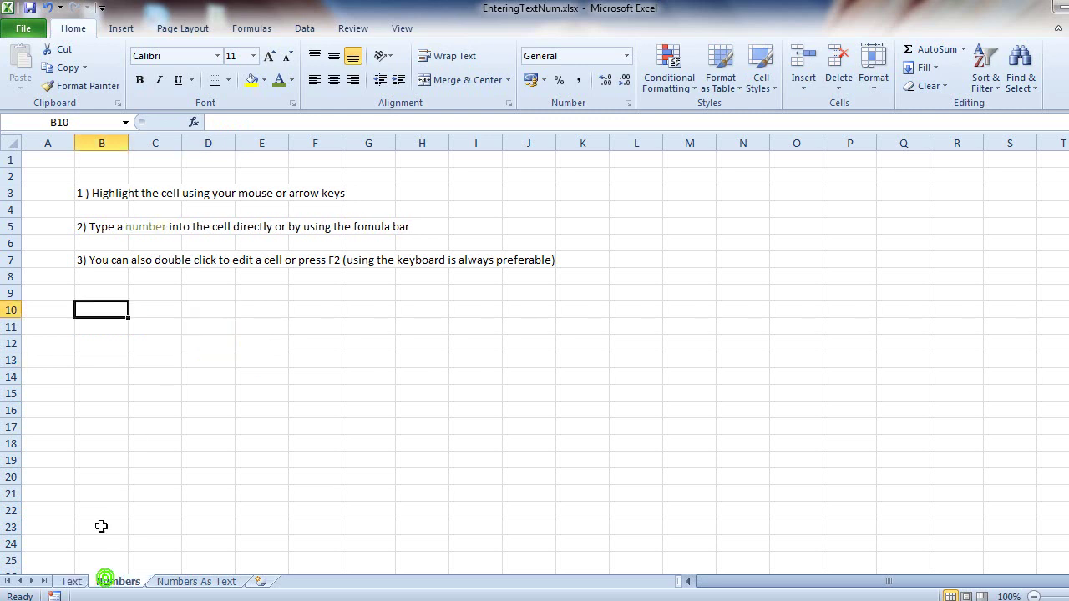
pyautogui.write('2')
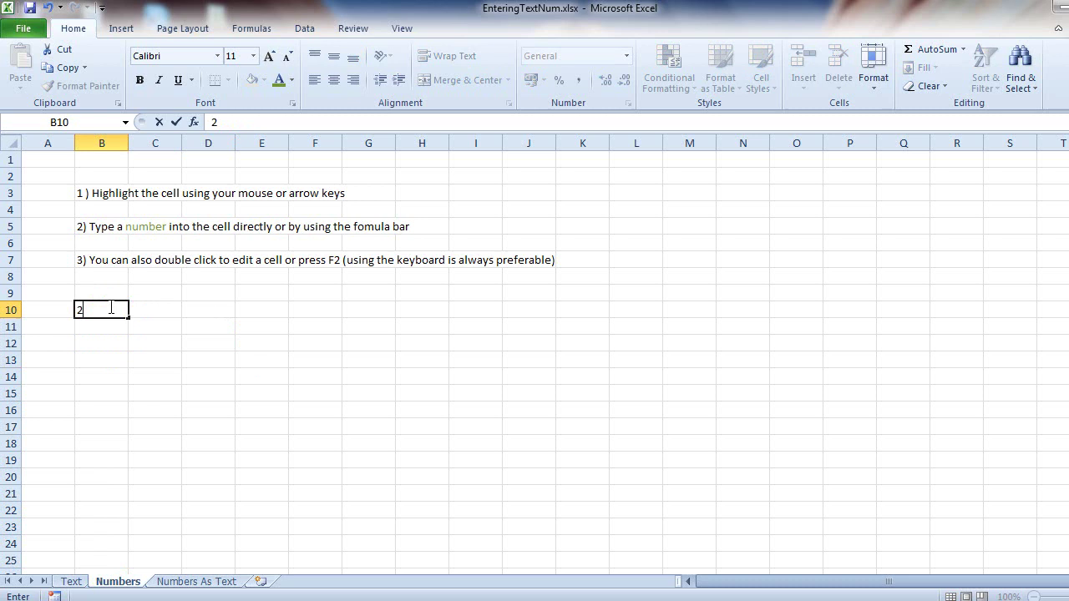
pyautogui.write('015')
pyautogui.press('Return')
pyautogui.write('3.6')
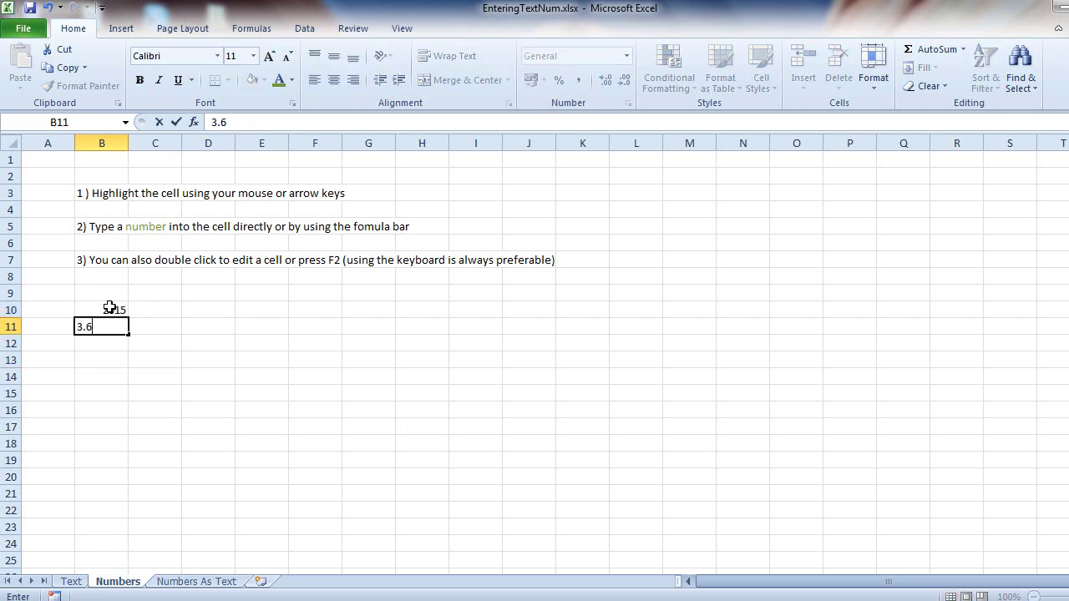
pyautogui.press('Return')
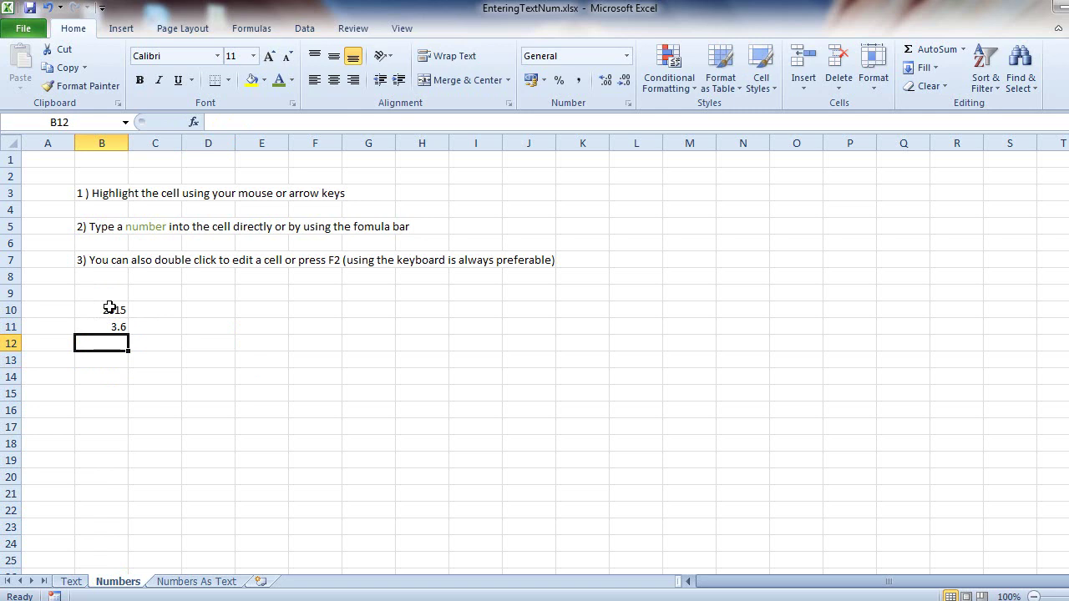
pyautogui.write('7.')
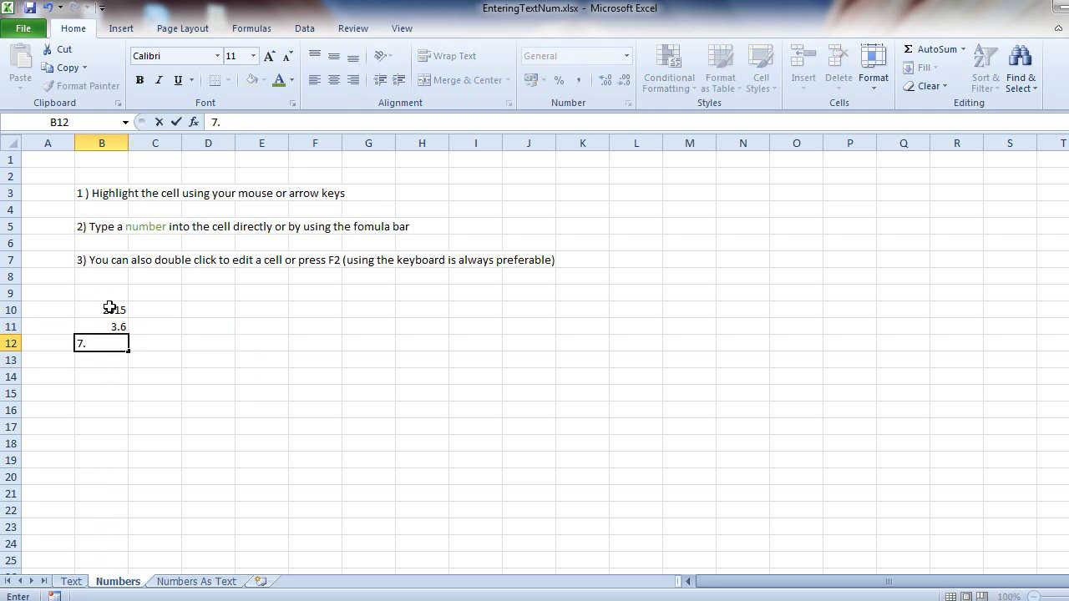
pyautogui.write('56')
pyautogui.press('Return')
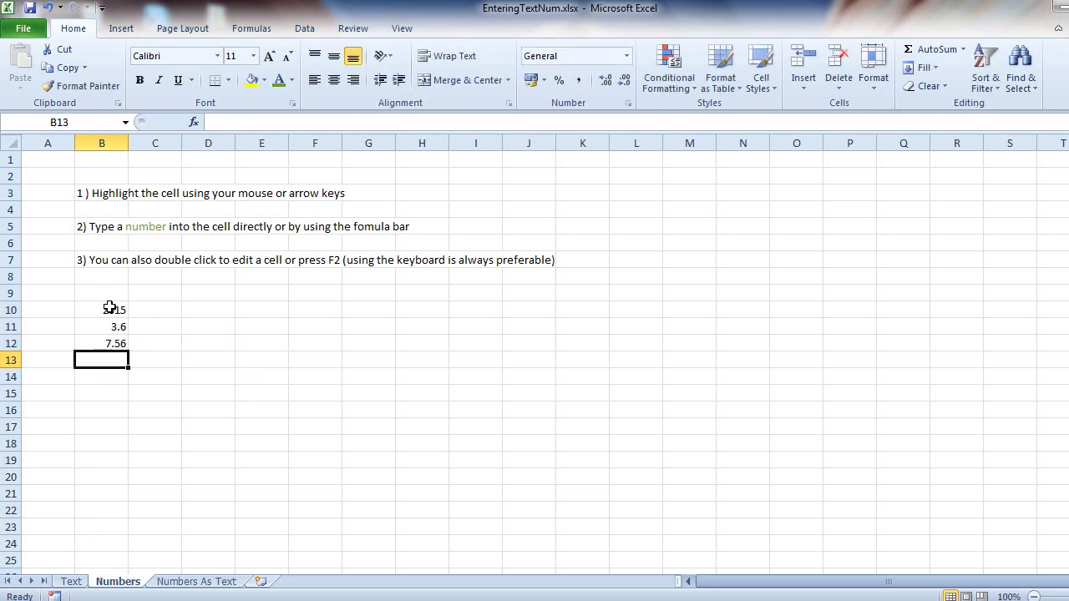
pyautogui.click(110, 308)
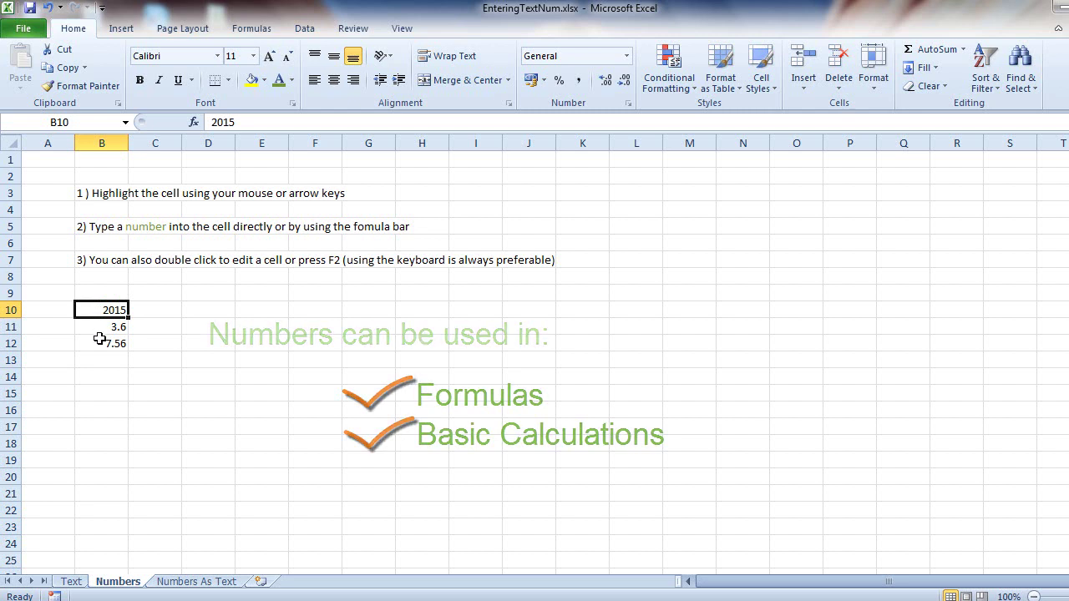
pyautogui.click(89, 341)
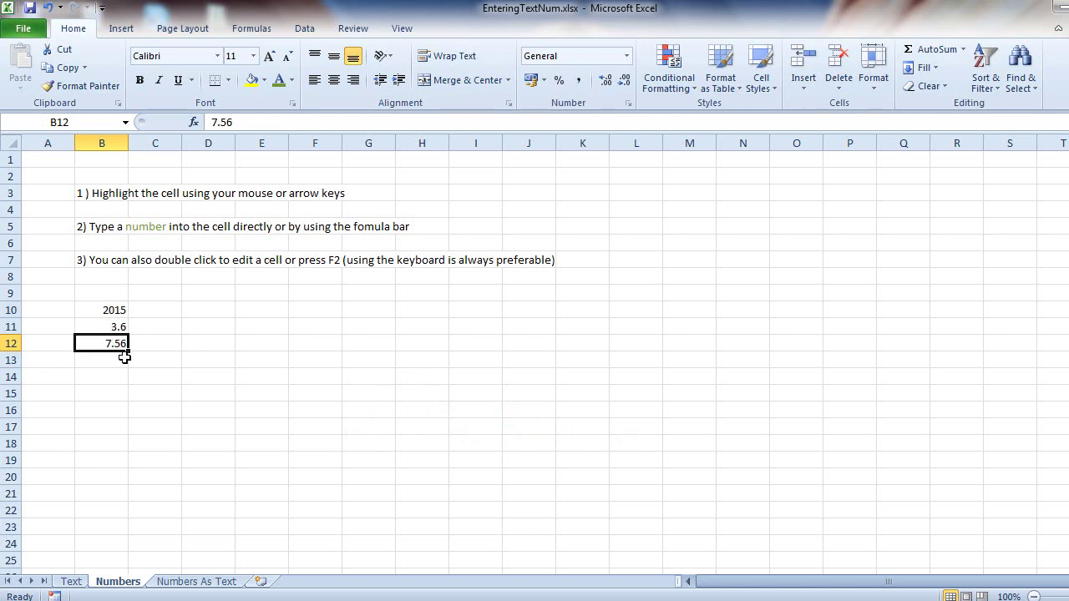
# Use Increase/Decrease Decimal on B11 until 3.6 displays as 3.60.
pyautogui.click(87, 326)
pyautogui.click(86, 309)
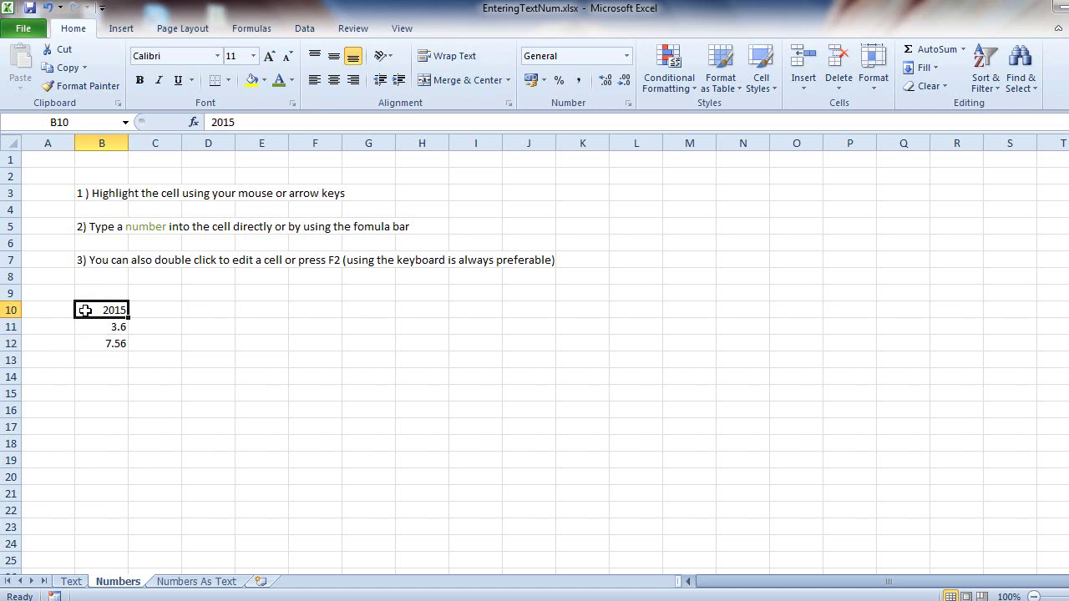
pyautogui.click(88, 328)
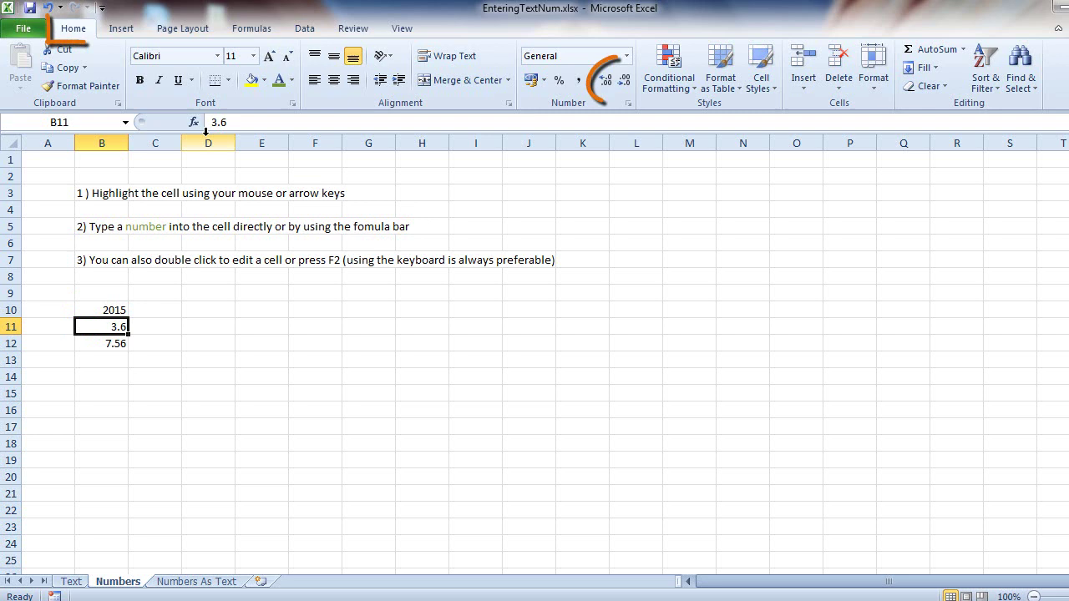
pyautogui.click(603, 84)
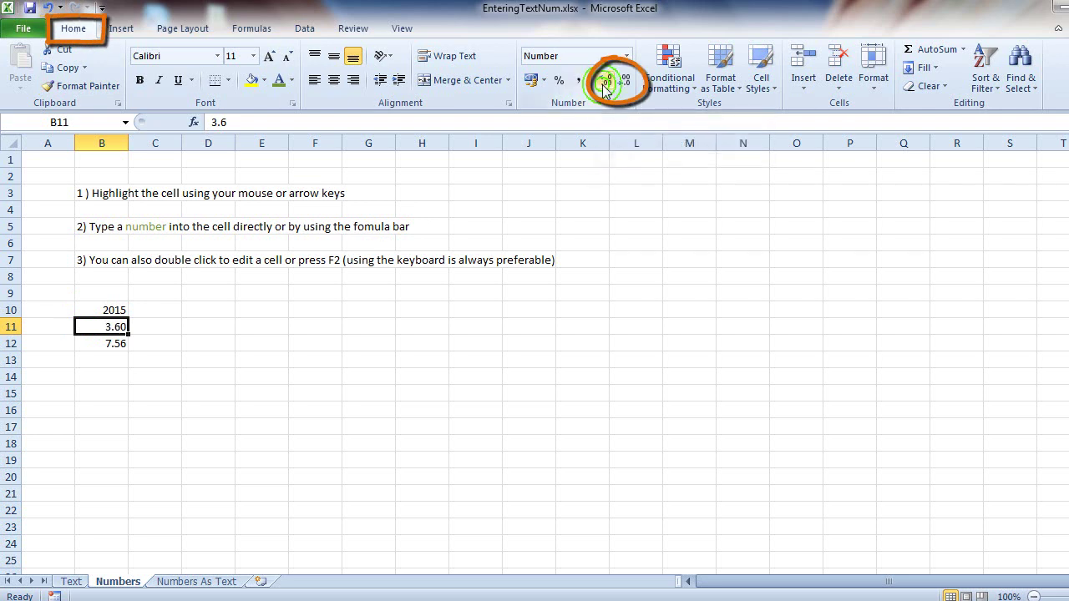
pyautogui.click(603, 84)
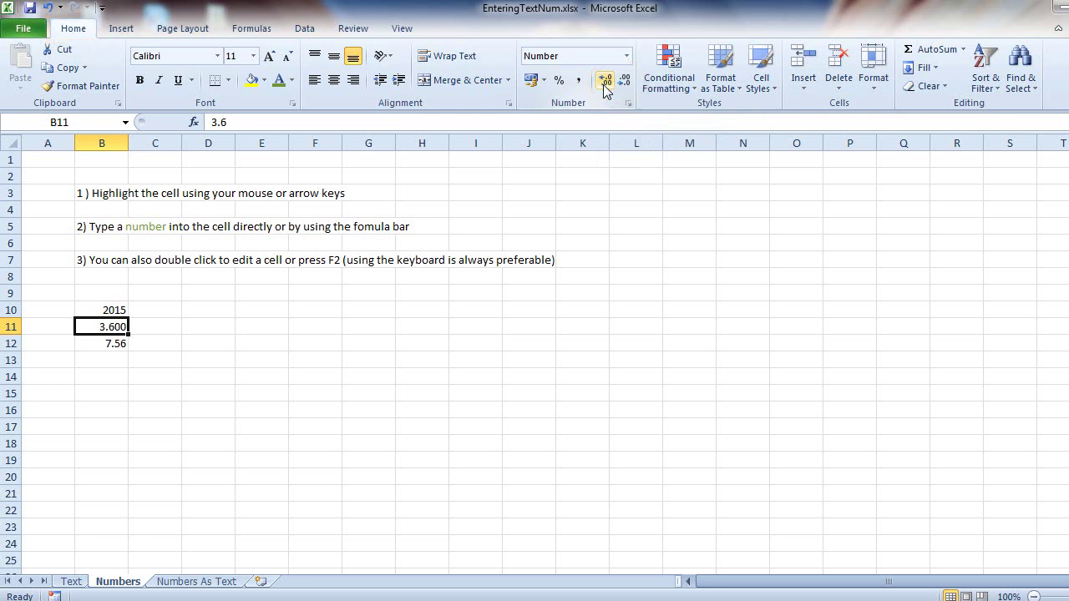
pyautogui.click(625, 83)
pyautogui.click(626, 84)
pyautogui.click(605, 81)
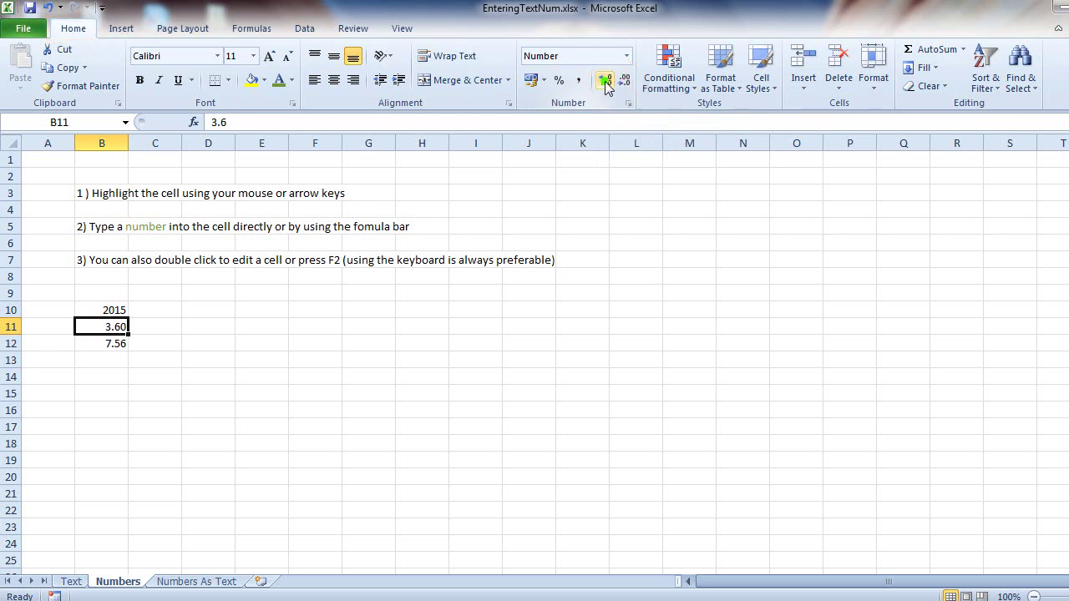
pyautogui.click(138, 341)
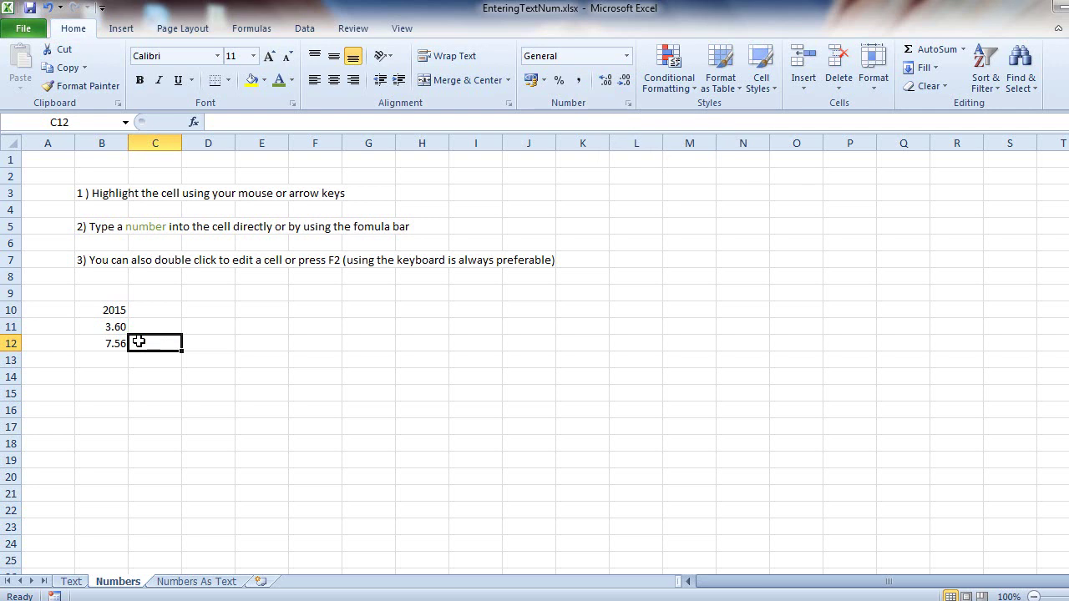
# On the Numbers As Text sheet, enter the label Year in B11.
pyautogui.click(183, 583)
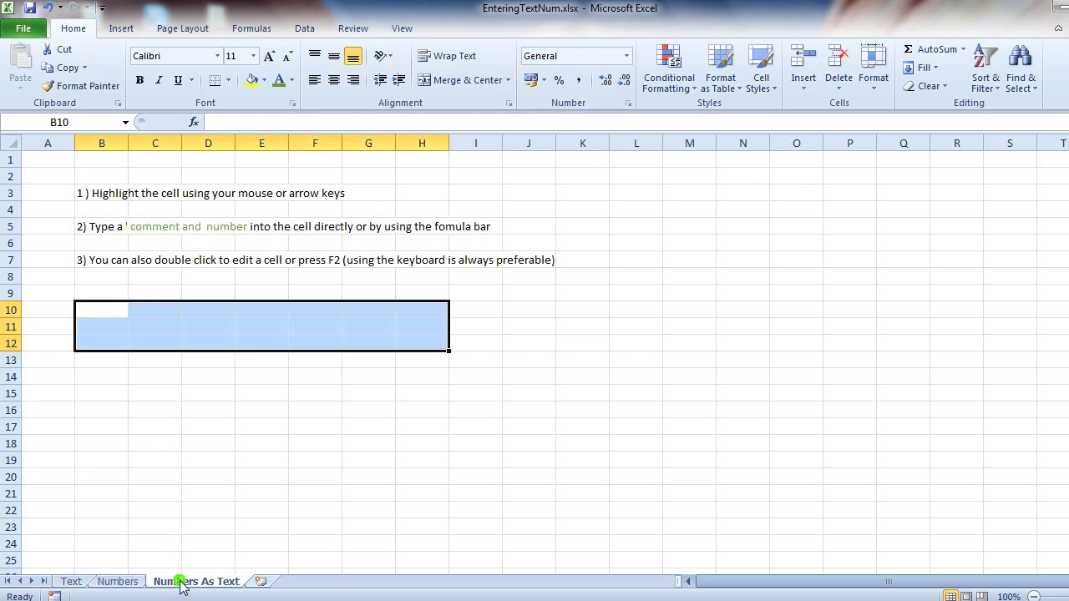
pyautogui.click(156, 341)
pyautogui.click(122, 326)
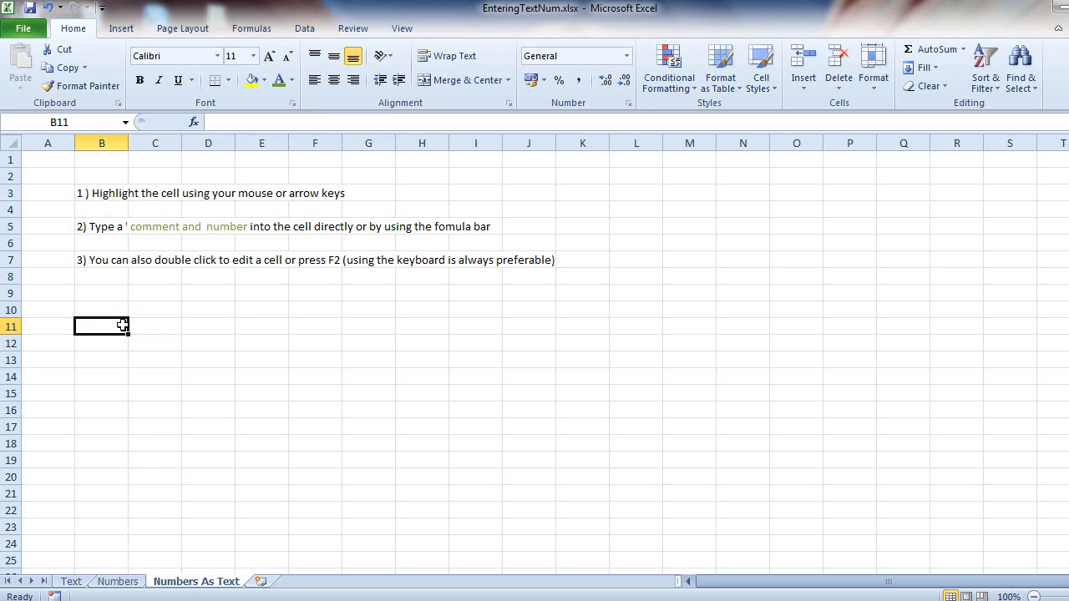
pyautogui.write('Year')
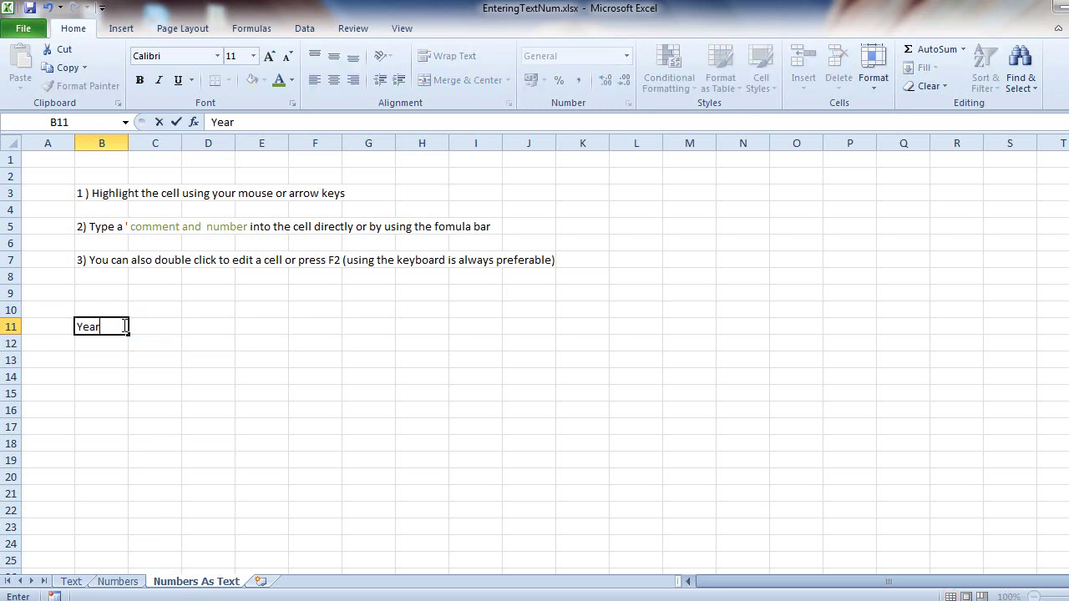
pyautogui.press('Return')
# Enter the years 2010, 2011 and 2012 across C11 to E11.
pyautogui.press('Up')
pyautogui.press('Right')
pyautogui.write('2010')
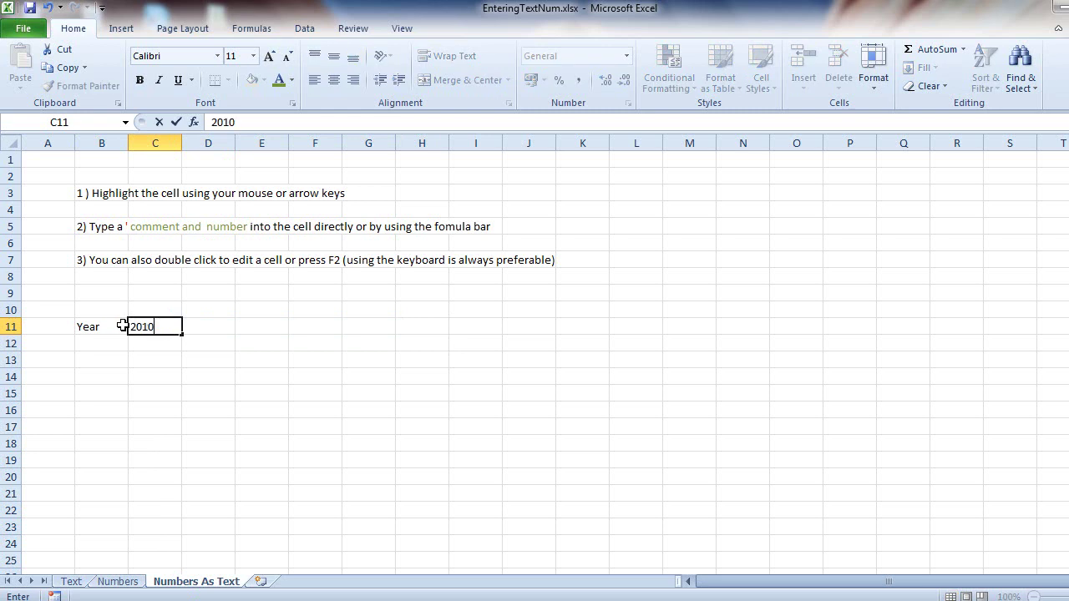
pyautogui.press('Tab')
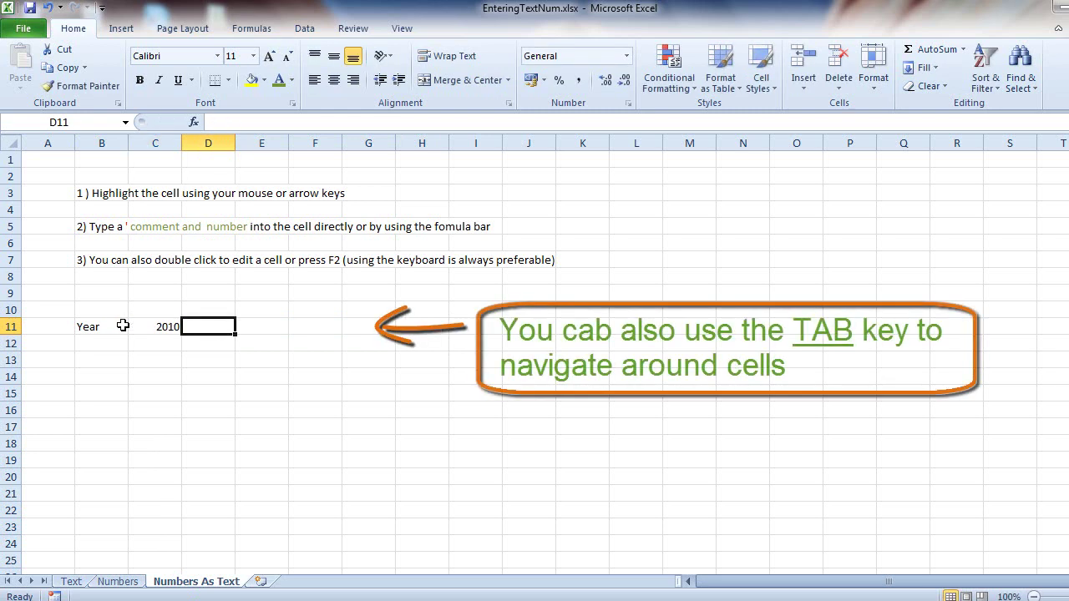
pyautogui.write('2011')
pyautogui.press('Tab')
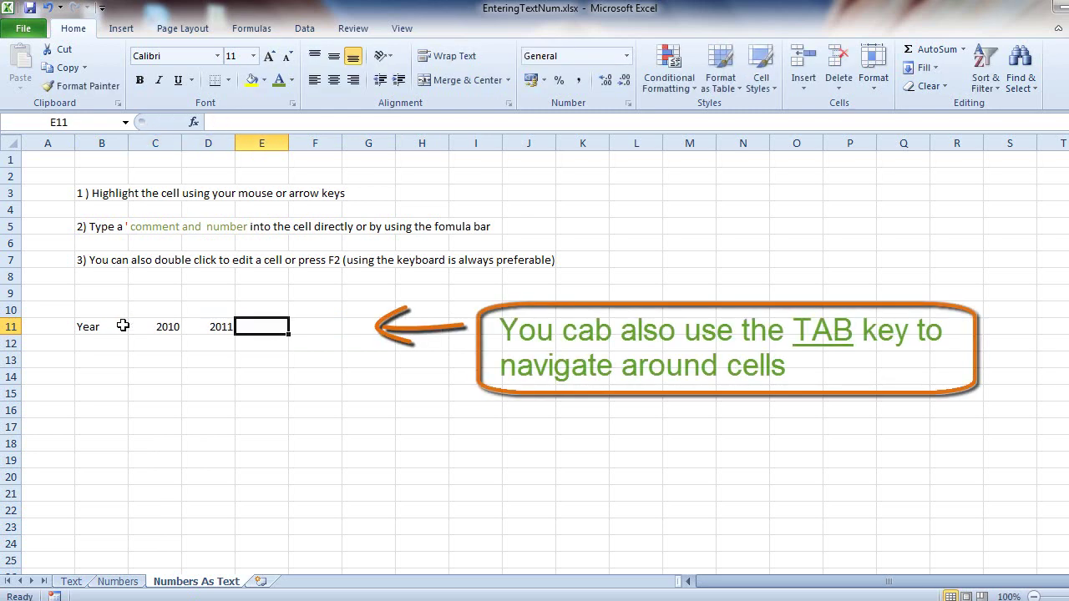
pyautogui.write('2012')
pyautogui.press('Down')
pyautogui.press('Up')
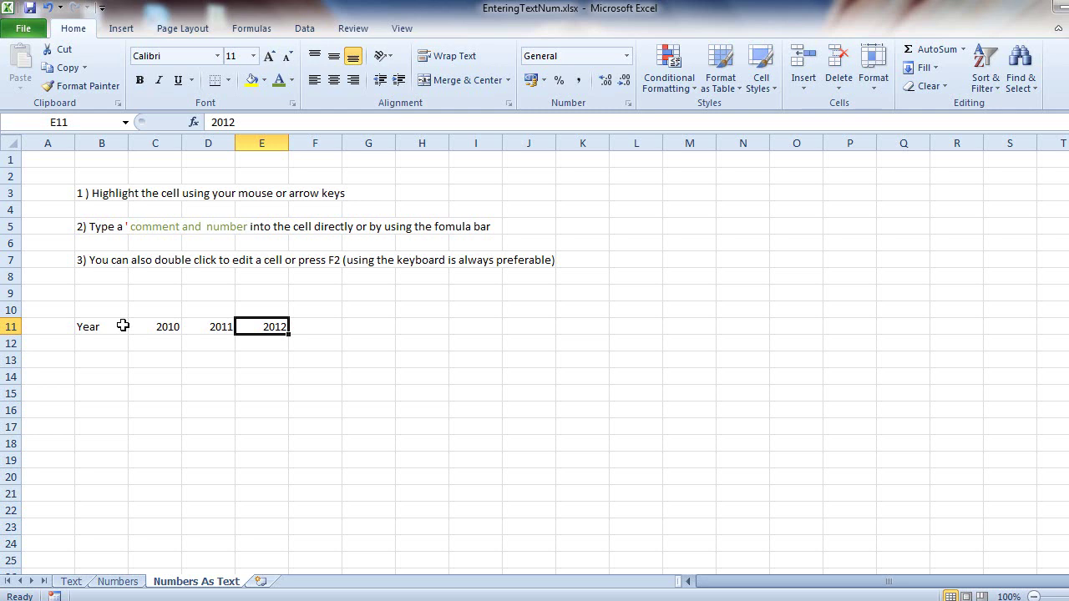
pyautogui.hotkey('shift', 'Left')
pyautogui.hotkey('shift', 'Left')
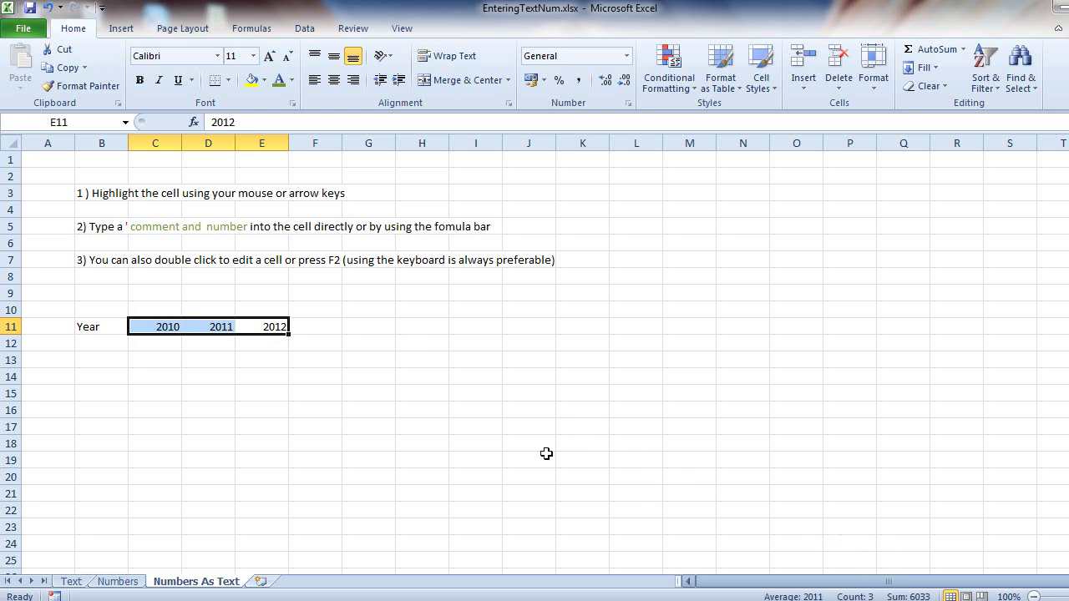
# Prefix 2010 in C11 with an apostrophe so it is stored as text.
pyautogui.click(142, 323)
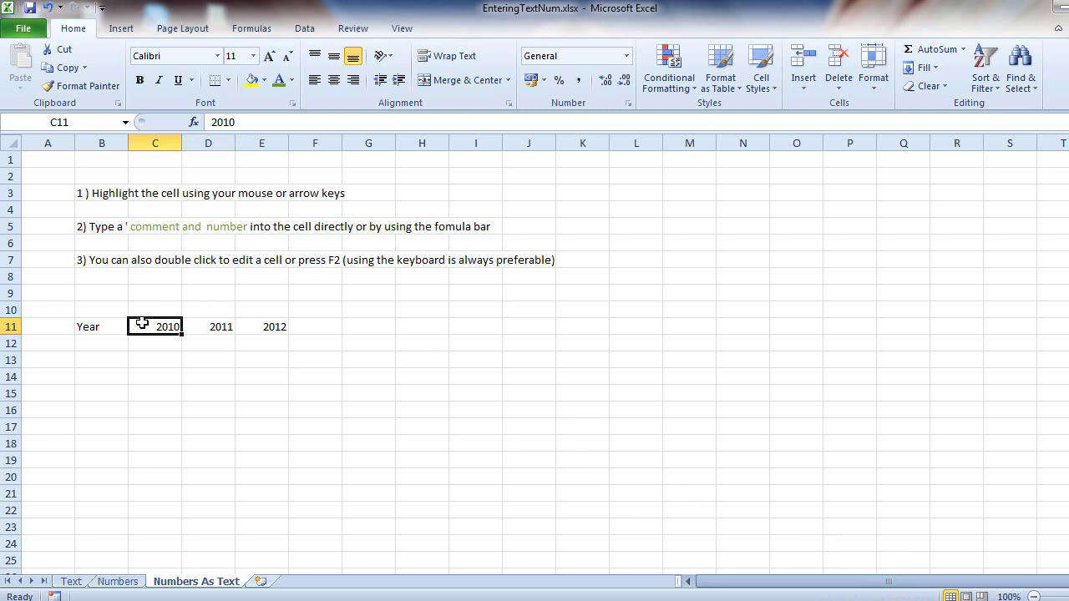
pyautogui.click(208, 122)
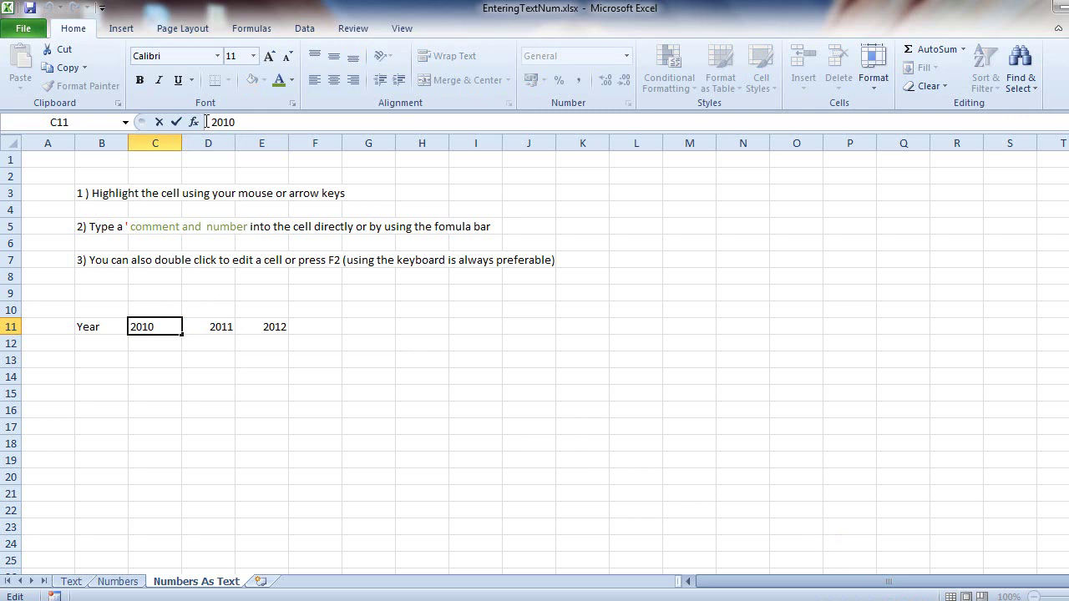
pyautogui.click(130, 327)
pyautogui.write("'")
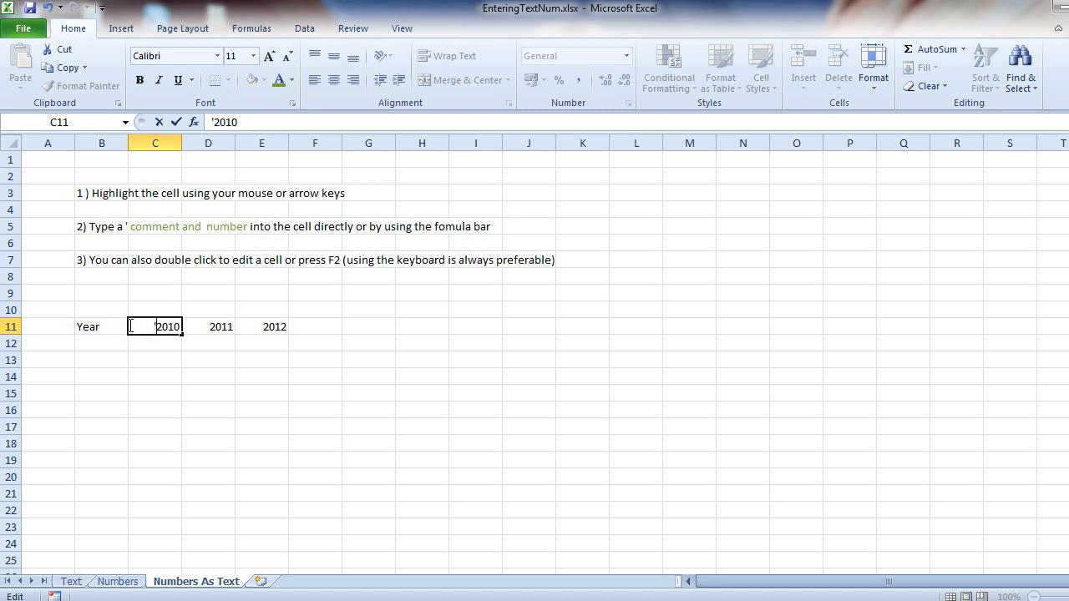
pyautogui.press('Return')
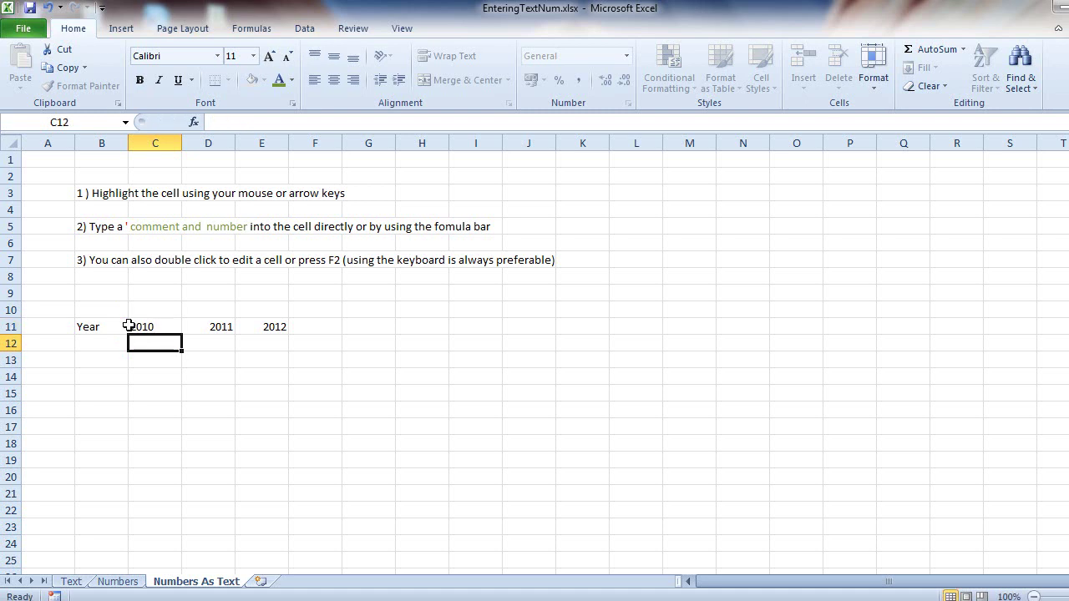
# Add leading apostrophes to 2011 in D11 and 2012 in E11 as well.
pyautogui.press('Up')
pyautogui.press('Right')
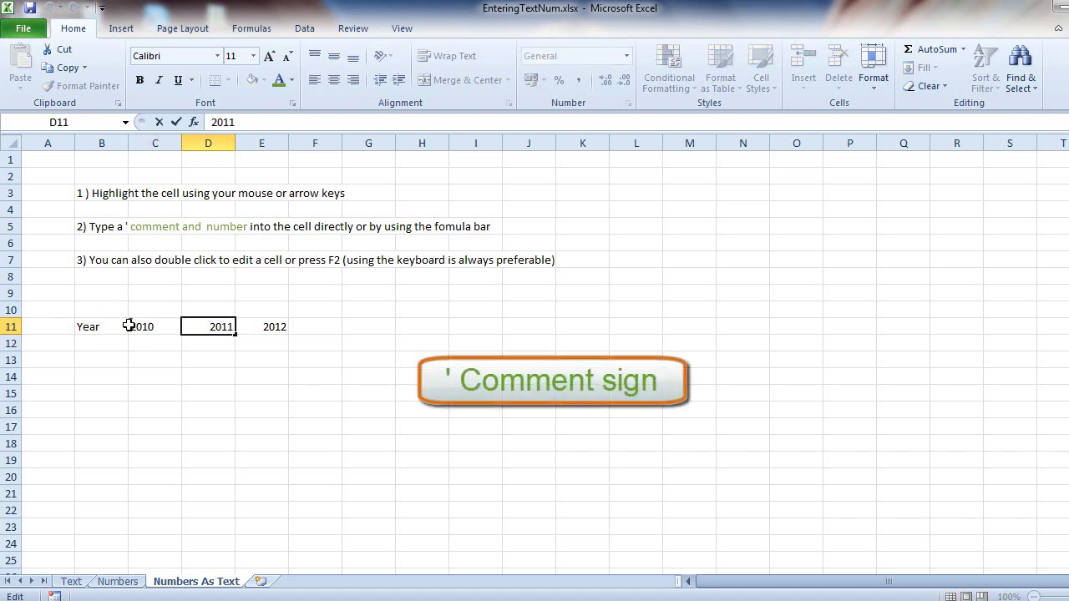
pyautogui.write("'")
pyautogui.press('Return')
pyautogui.press('Up')
pyautogui.press('Right')
pyautogui.press('F2')
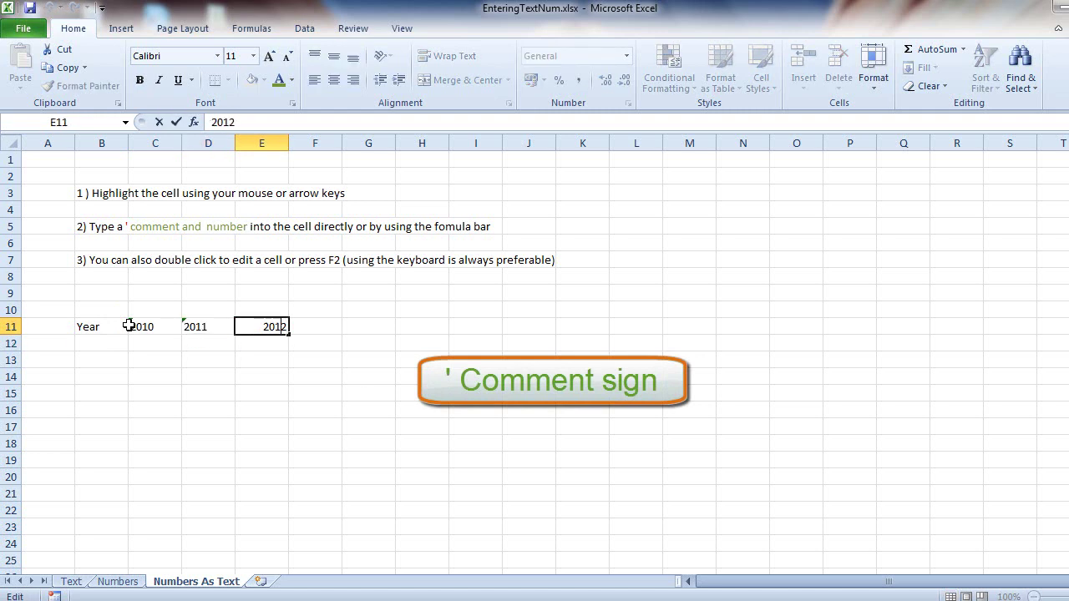
pyautogui.press('Home')
pyautogui.write("'")
pyautogui.press('Return')
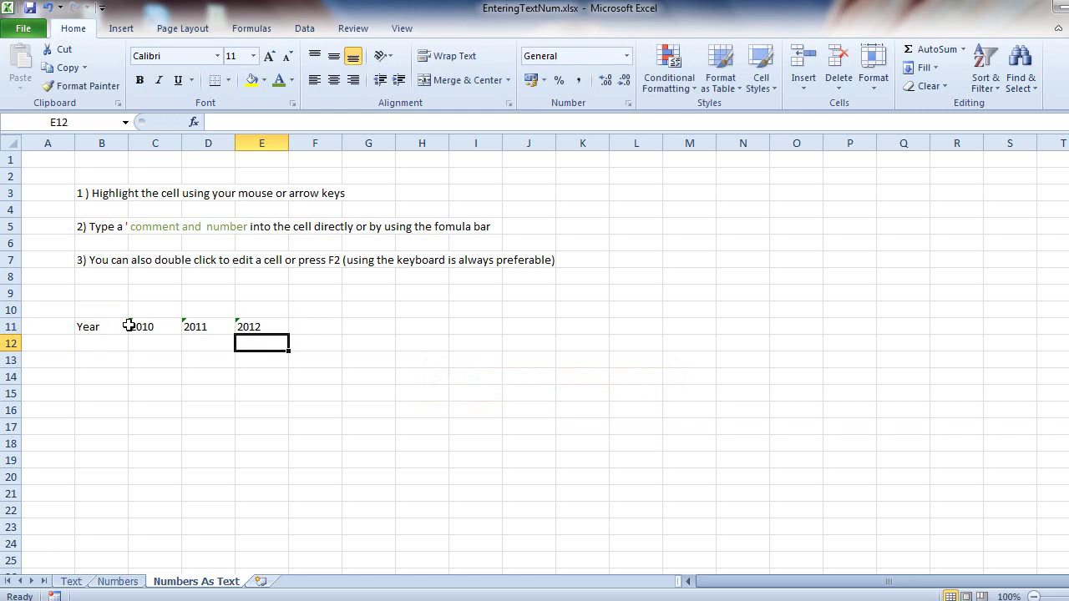
pyautogui.moveTo(134, 326); pyautogui.dragTo(265, 326)
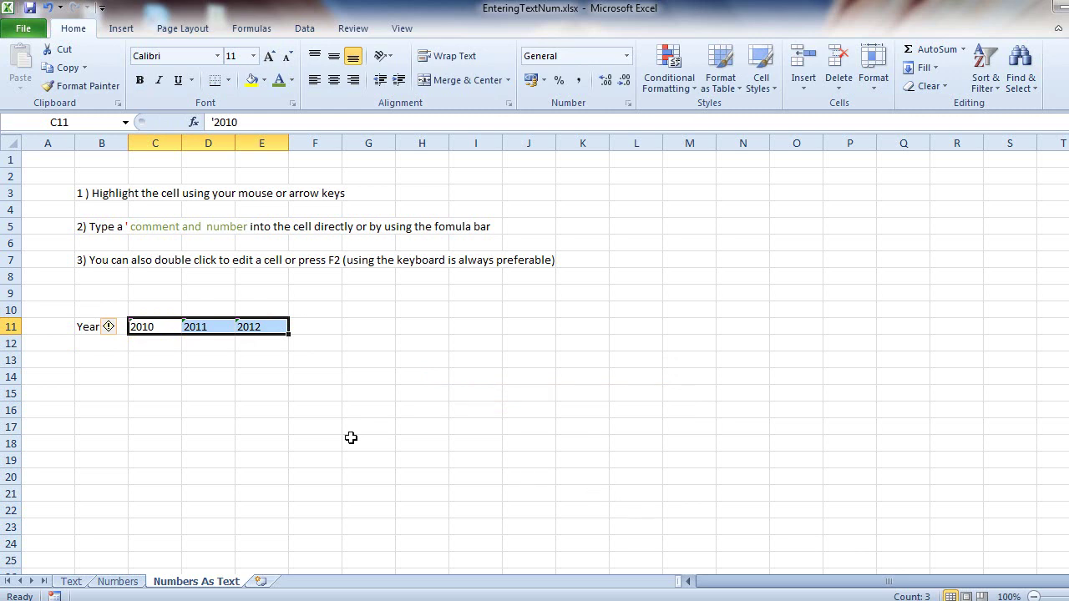
pyautogui.click(82, 326)
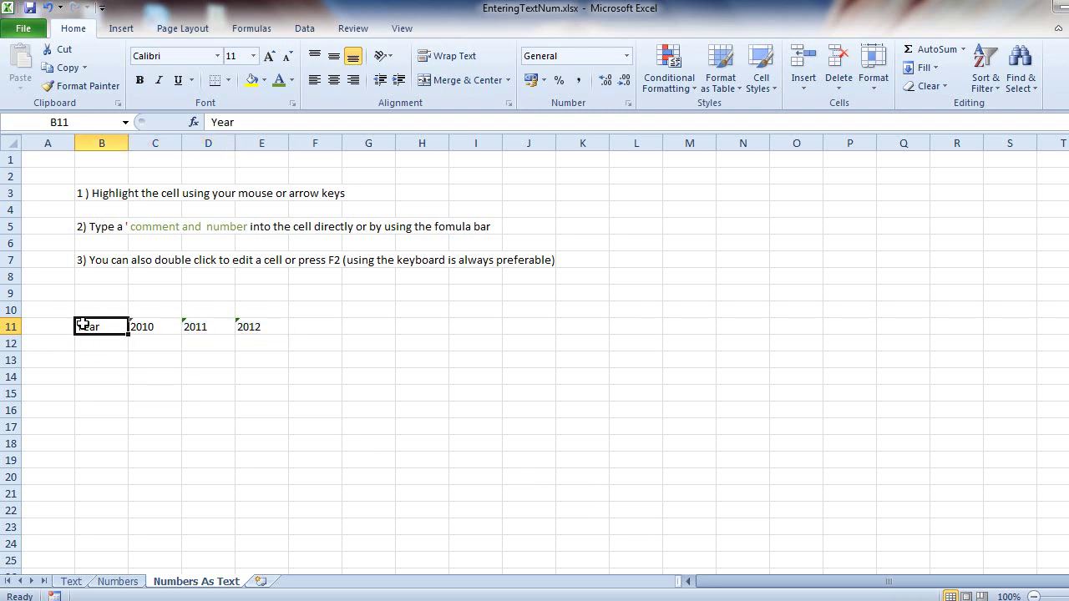